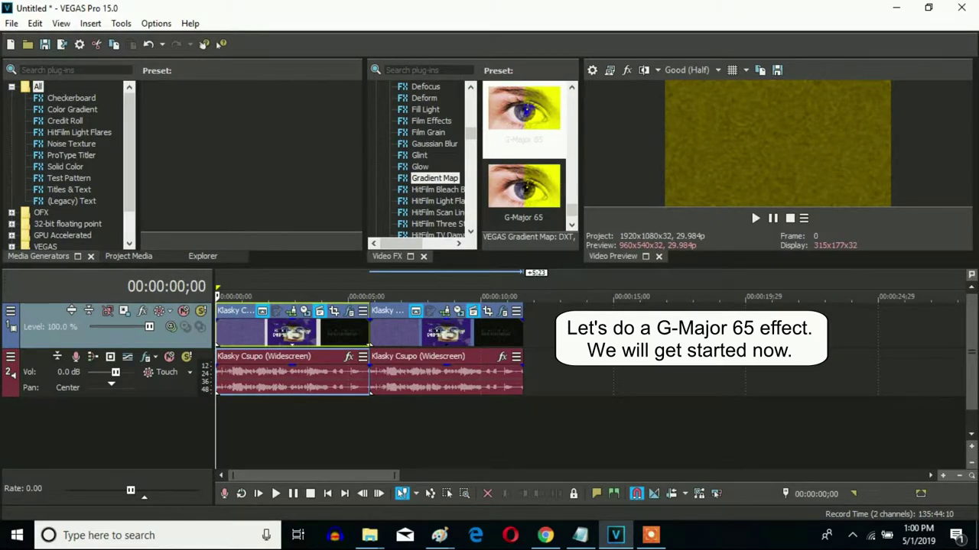
# Flip the first video event horizontally in Event Pan/Crop.
pyautogui.click(338, 313)
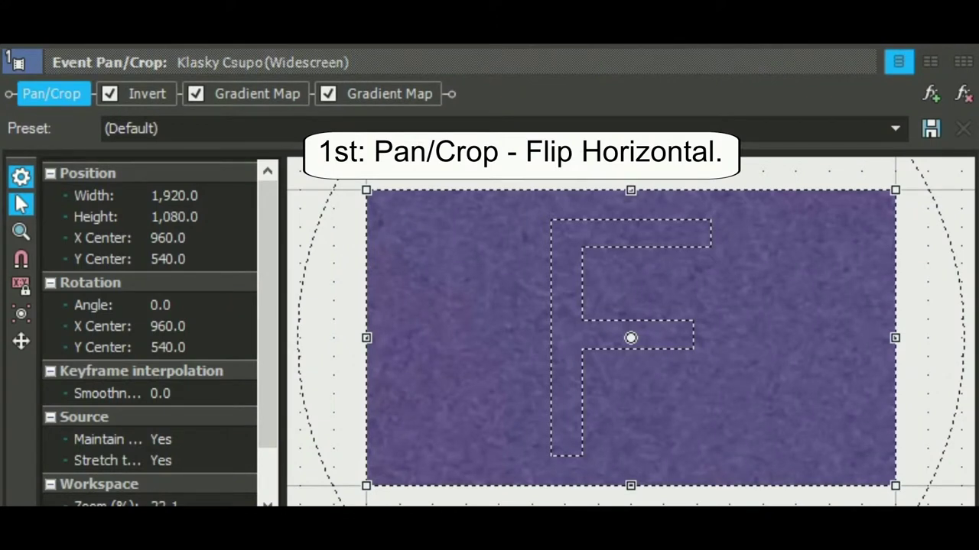
pyautogui.rightClick(555, 286)
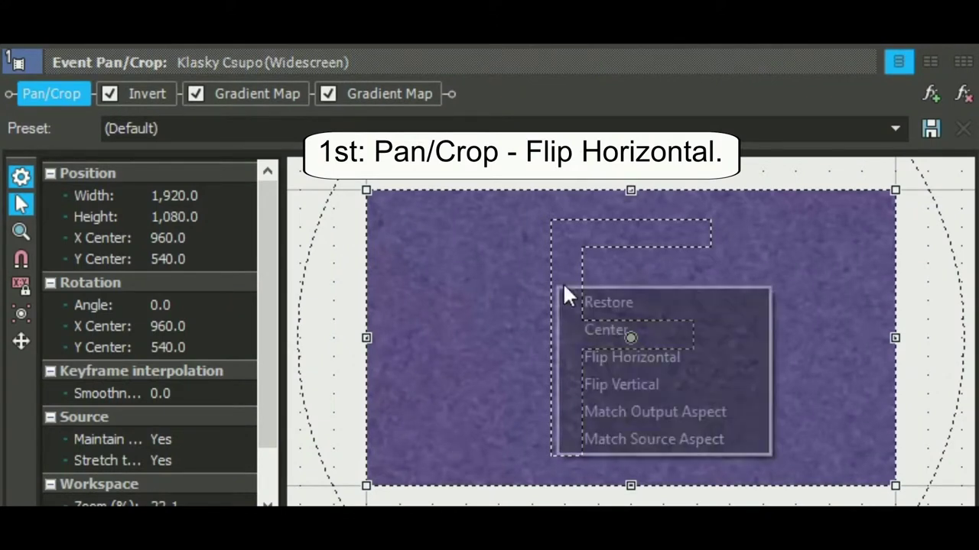
pyautogui.click(650, 356)
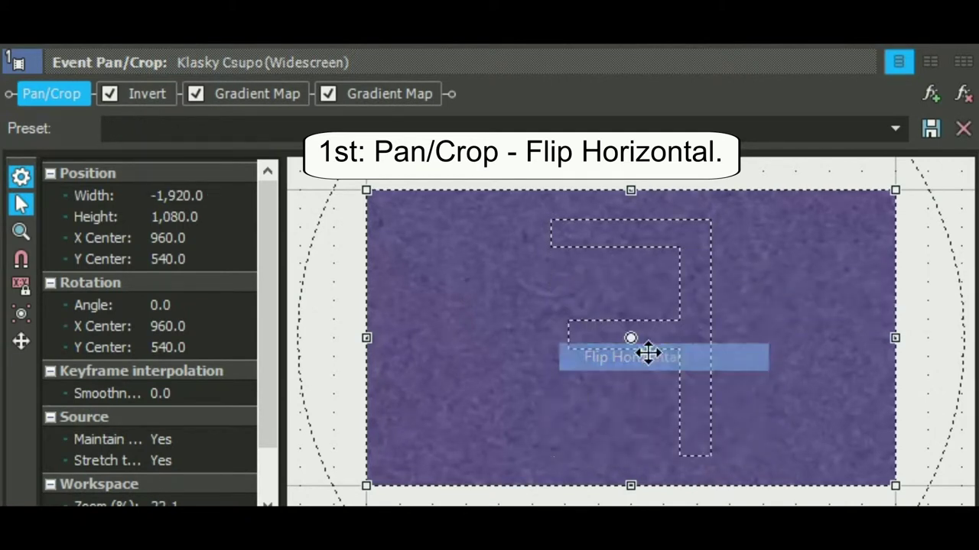
# Examine the first clip's Invert blend amount and the colour, alpha and amount settings at each point of both Gradient Map effects.
pyautogui.click(138, 94)
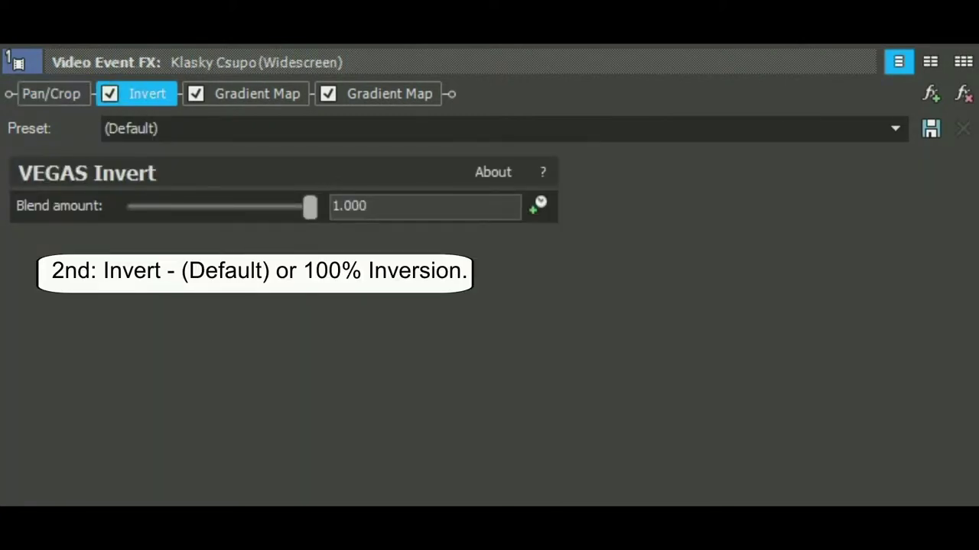
pyautogui.click(257, 95)
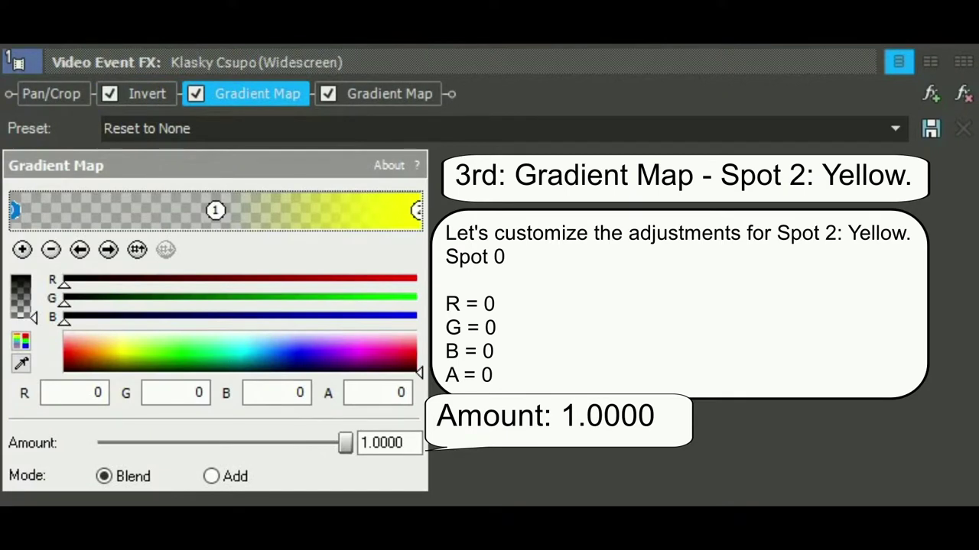
pyautogui.click(216, 211)
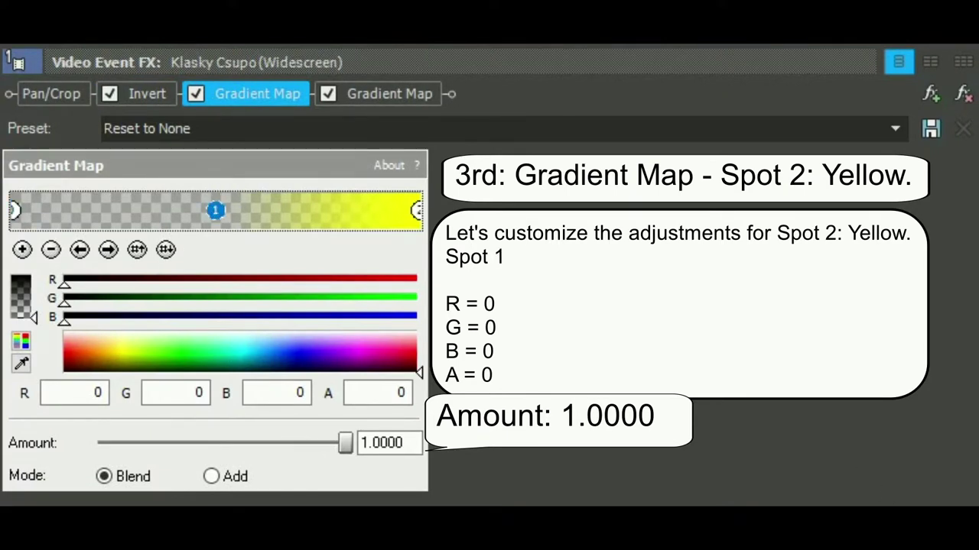
pyautogui.click(416, 211)
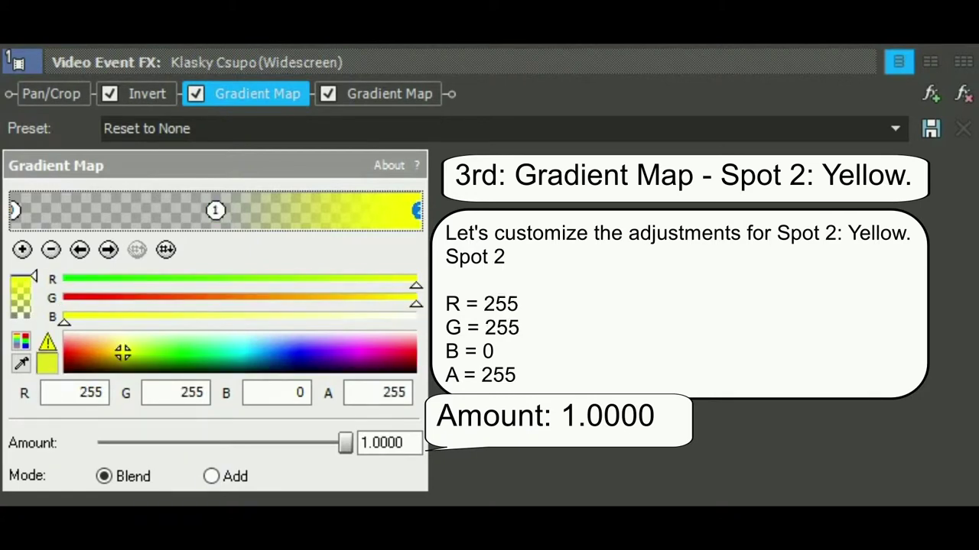
pyautogui.click(395, 87)
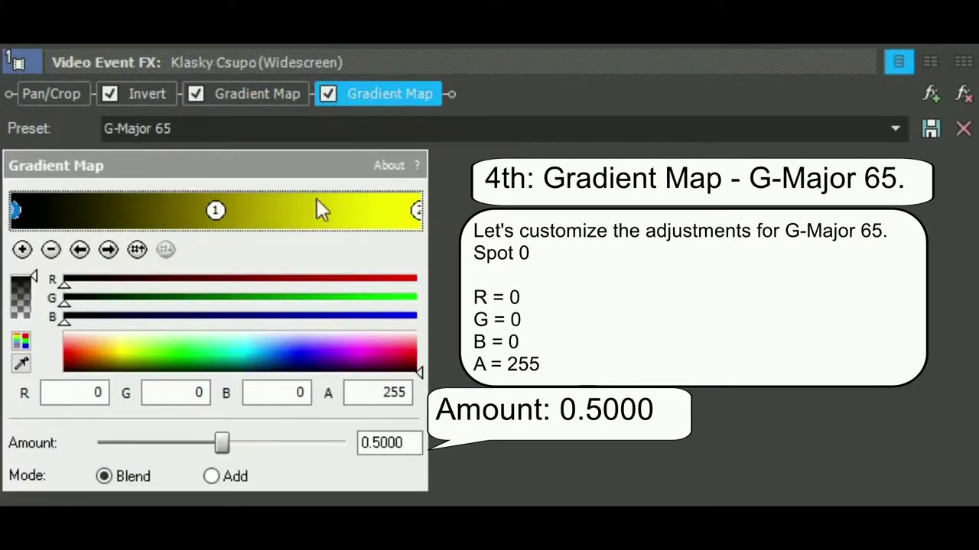
pyautogui.click(216, 210)
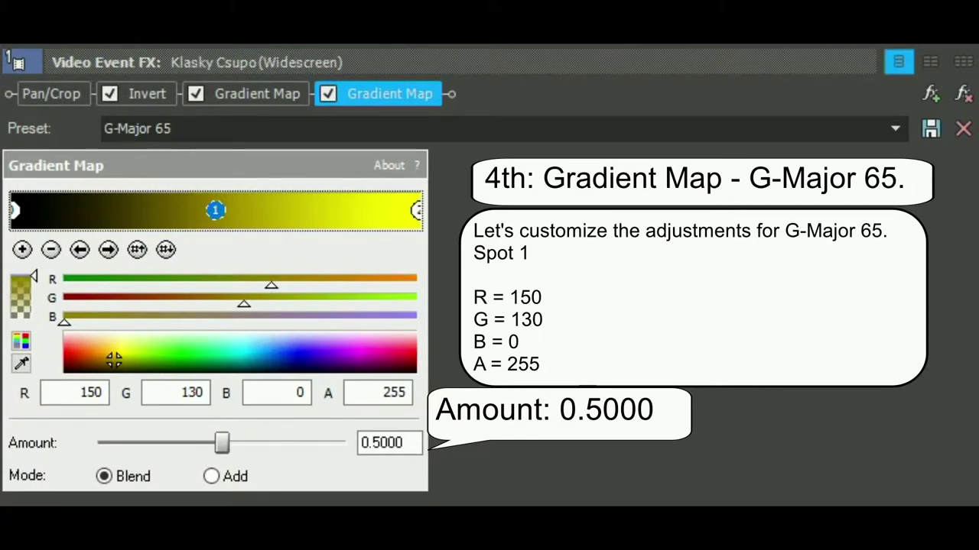
pyautogui.click(416, 210)
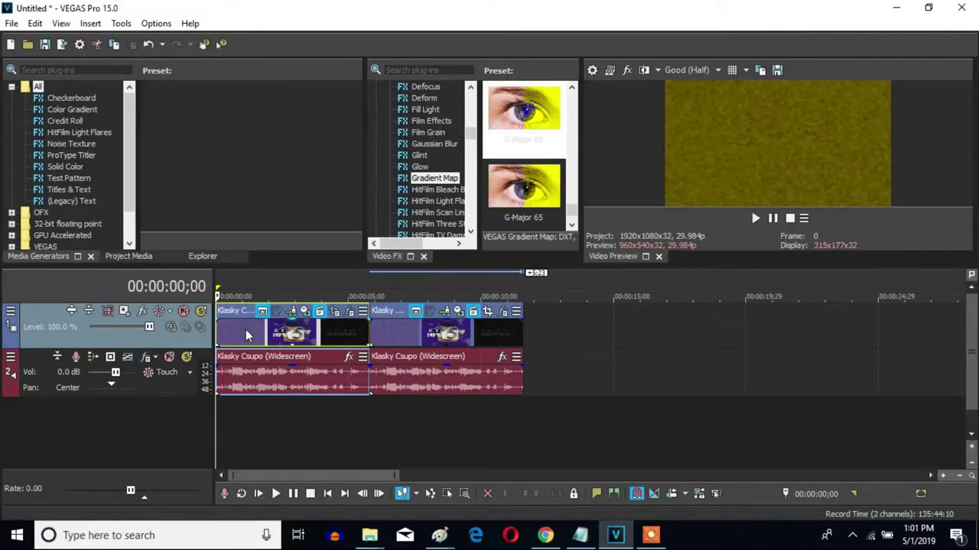
# Set the first video event's playback rate to 1.435 and shorten the clip to the loop notch on its upper edge.
pyautogui.rightClick(245, 328)
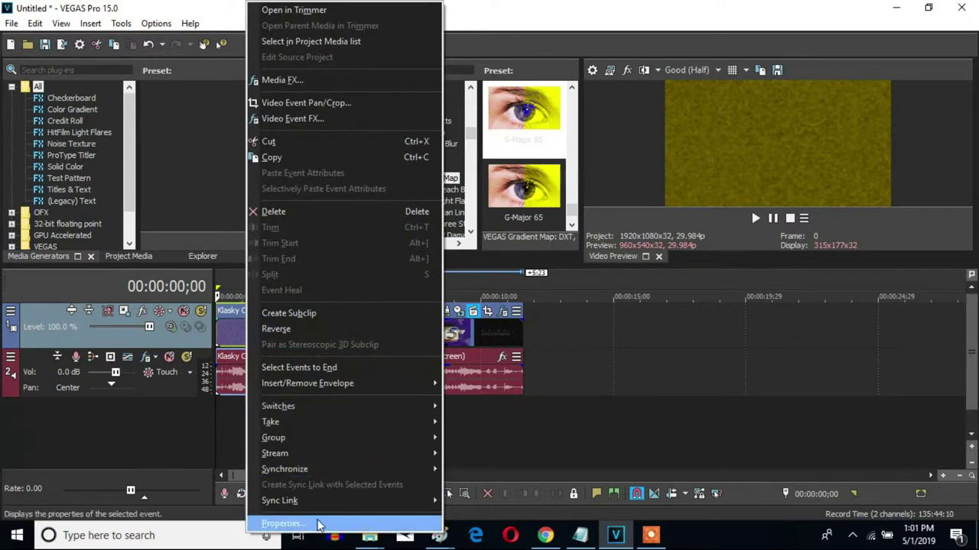
pyautogui.click(318, 526)
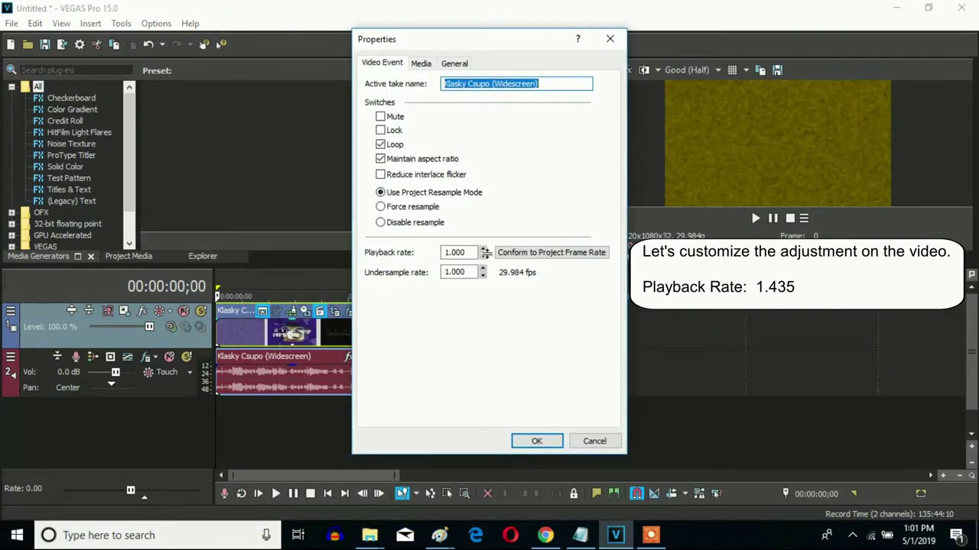
pyautogui.click(477, 252)
pyautogui.moveTo(468, 253); pyautogui.dragTo(453, 262)
pyautogui.write('435')
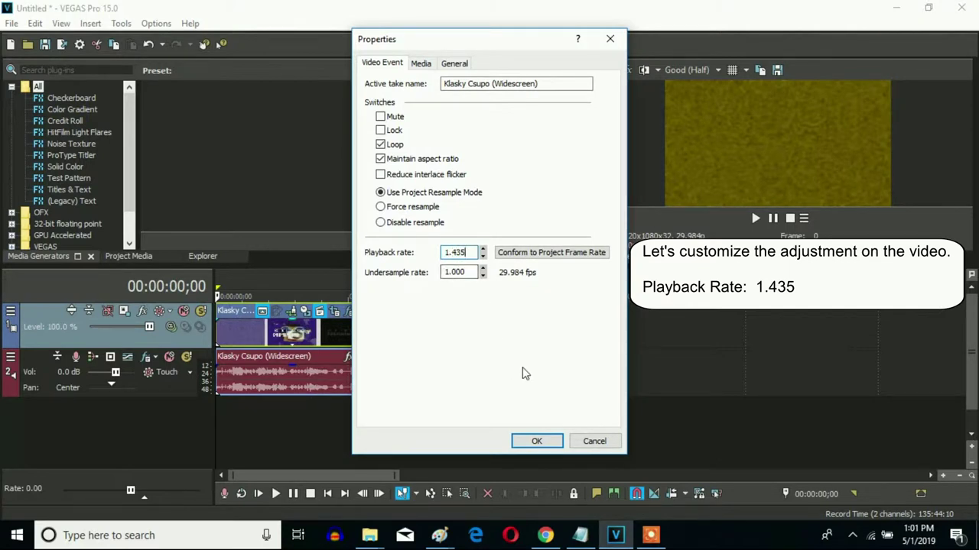
pyautogui.click(535, 442)
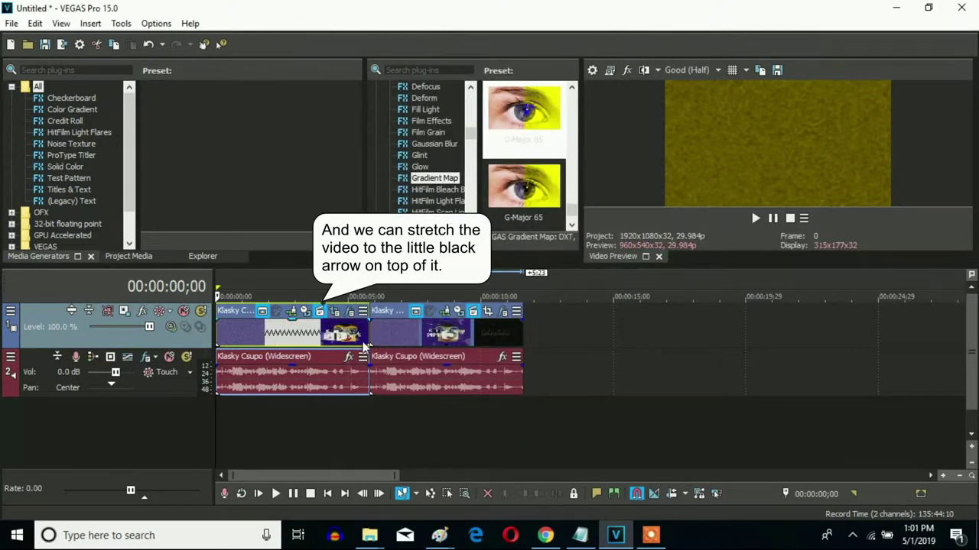
pyautogui.moveTo(368, 333); pyautogui.dragTo(327, 332)
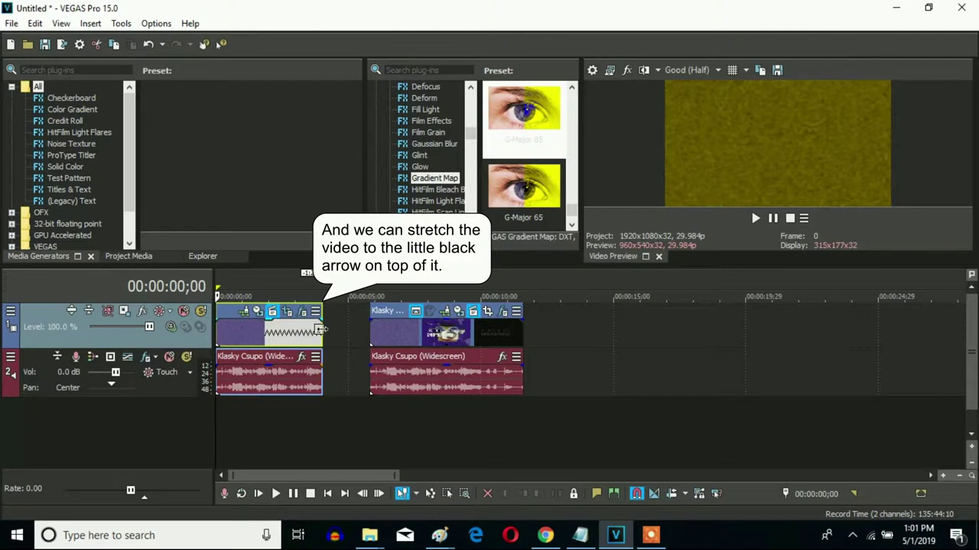
# Set the first audio event's time stretch method to Classic with the stretch attributes A17. Drums, unpitched (minimum echo).
pyautogui.rightClick(286, 390)
pyautogui.click(320, 516)
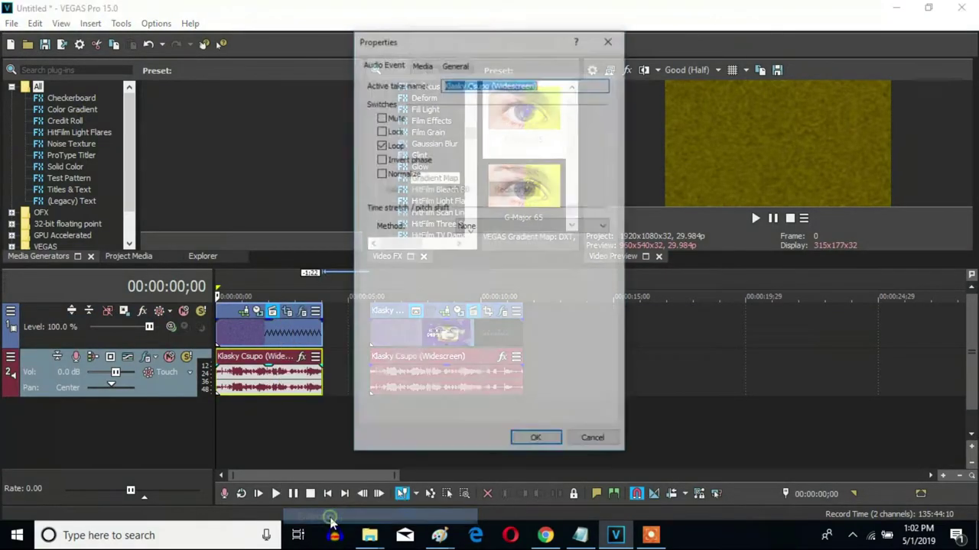
pyautogui.click(496, 227)
pyautogui.click(478, 259)
pyautogui.click(489, 246)
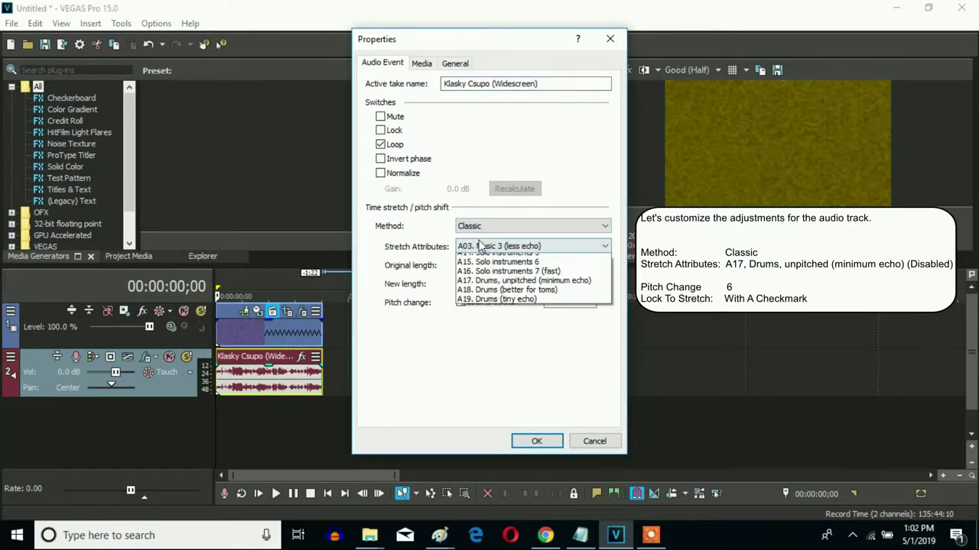
pyautogui.click(527, 407)
# Enable Lock to stretch with a pitch change of 6, and extend the first audio event to match its video's length.
pyautogui.click(459, 302)
pyautogui.moveTo(581, 302); pyautogui.dragTo(527, 302)
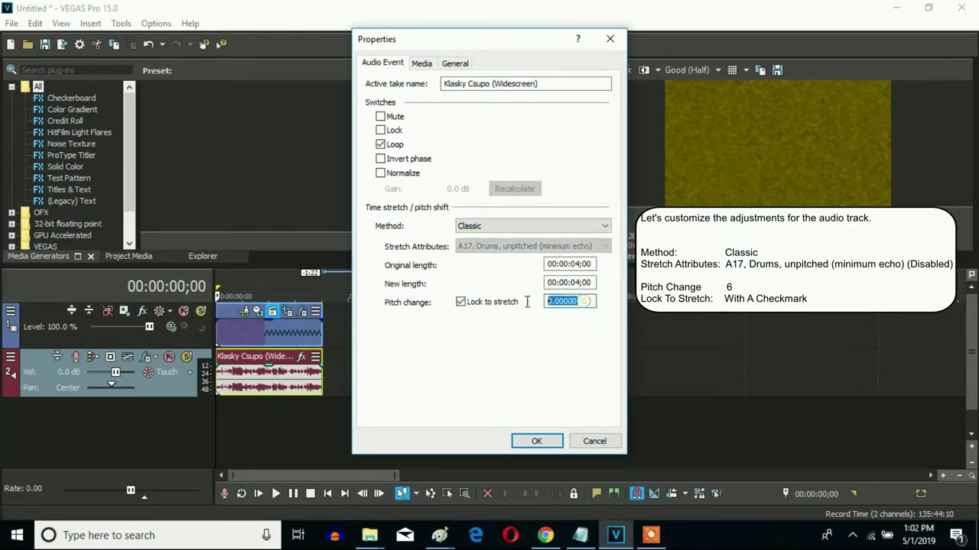
pyautogui.write('6')
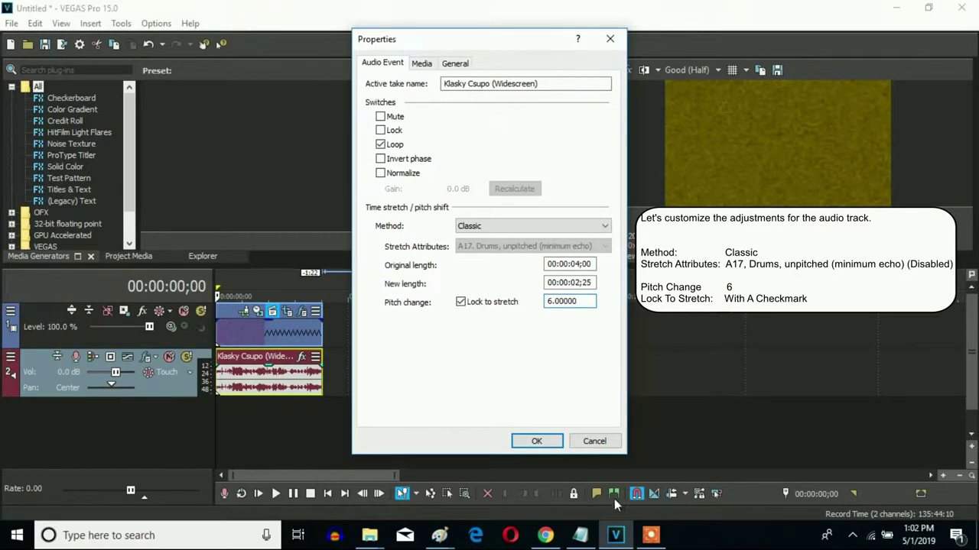
pyautogui.click(536, 442)
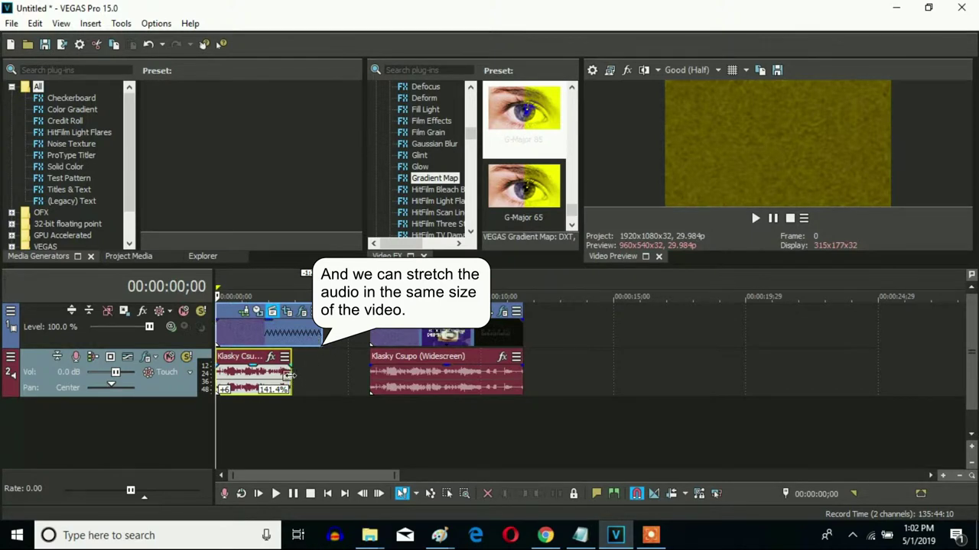
pyautogui.moveTo(290, 374); pyautogui.dragTo(333, 376)
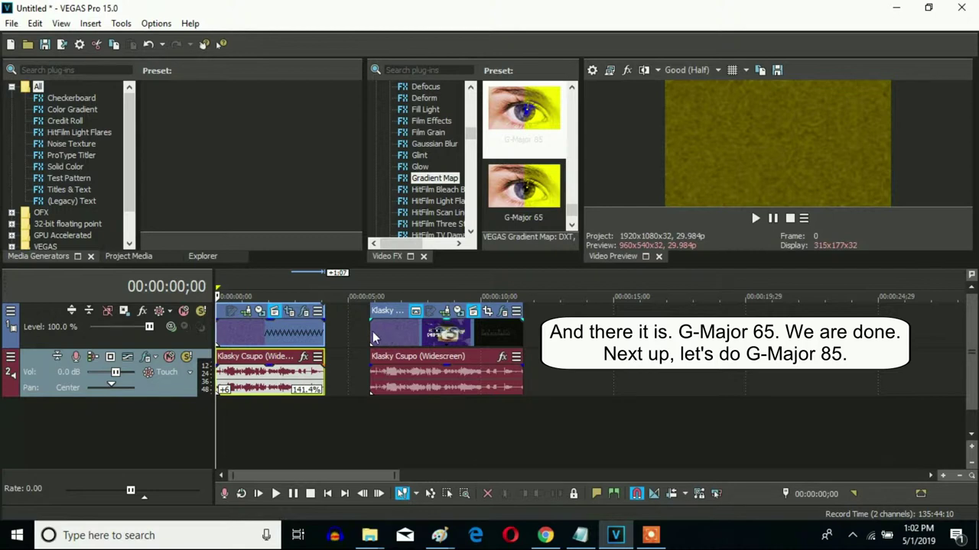
# Move the second clip against the end of the first and flip its video horizontally in Event Pan/Crop.
pyautogui.moveTo(403, 334); pyautogui.dragTo(327, 328)
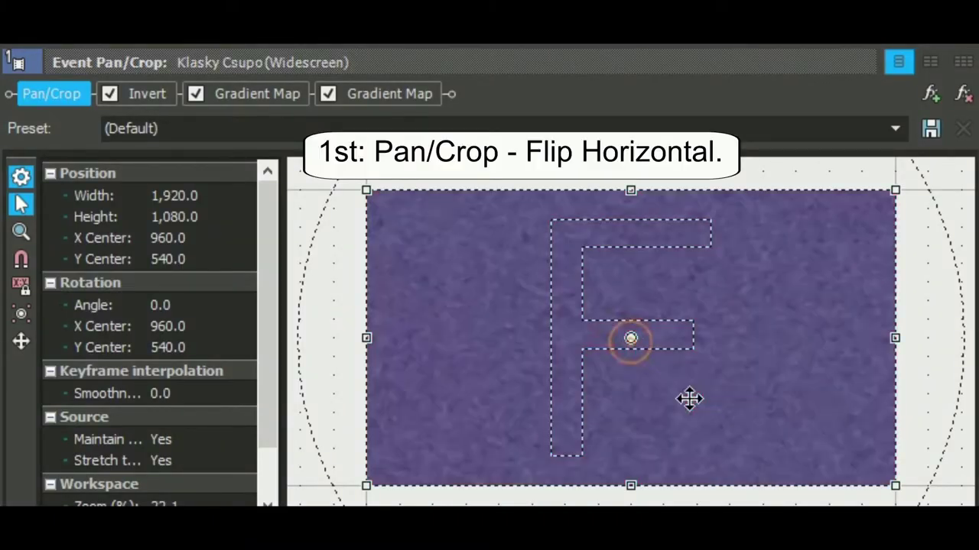
pyautogui.rightClick(660, 319)
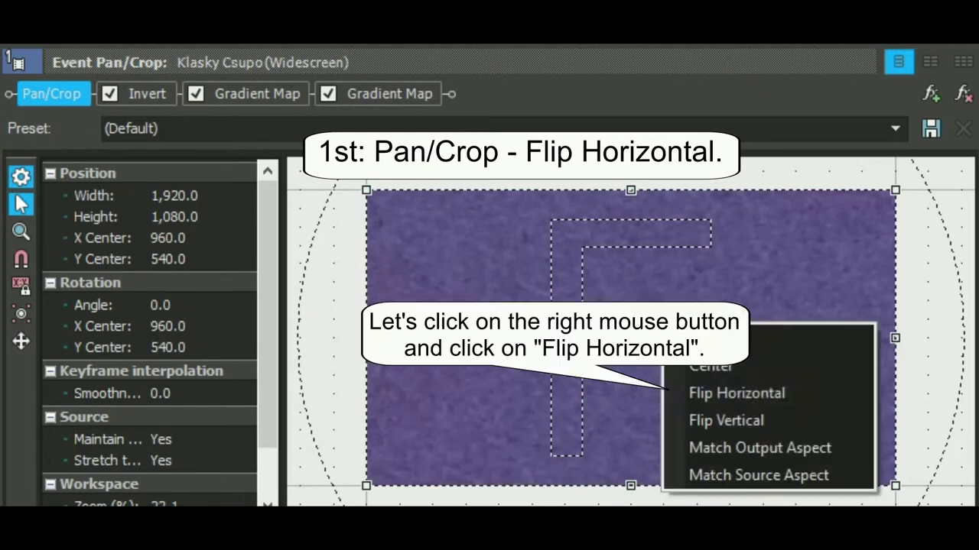
pyautogui.click(719, 395)
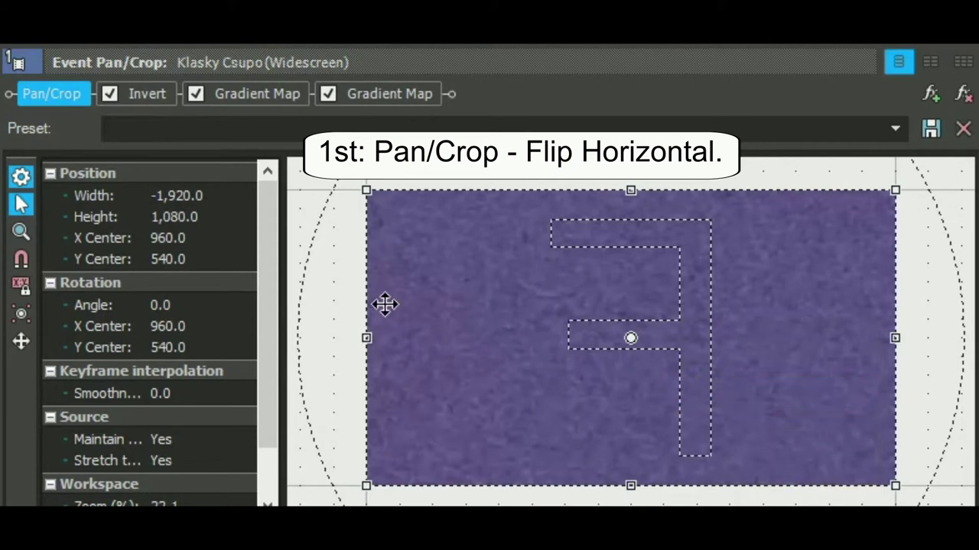
# Examine the second clip's Invert blend amount and every colour point of its yellow and G-Major 85 Gradient Map effects.
pyautogui.click(162, 97)
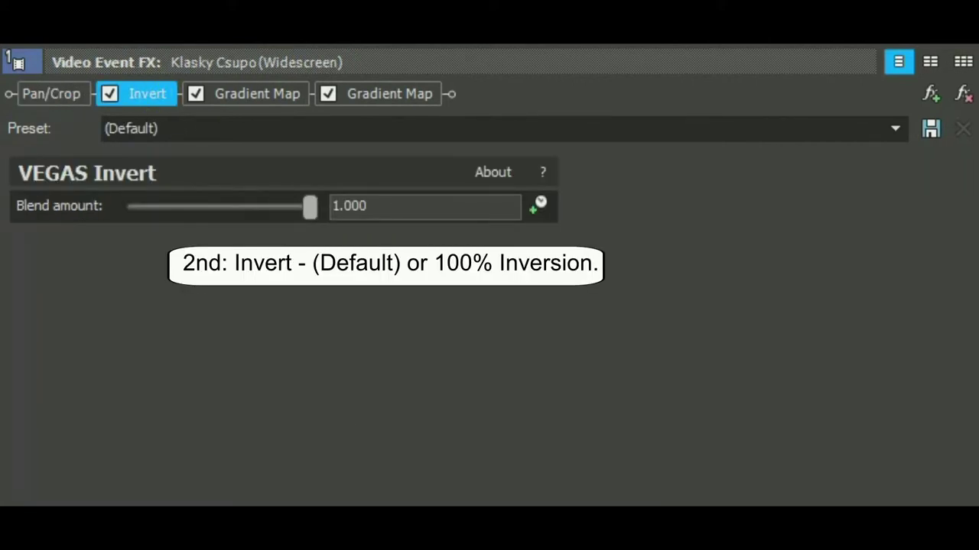
pyautogui.click(266, 99)
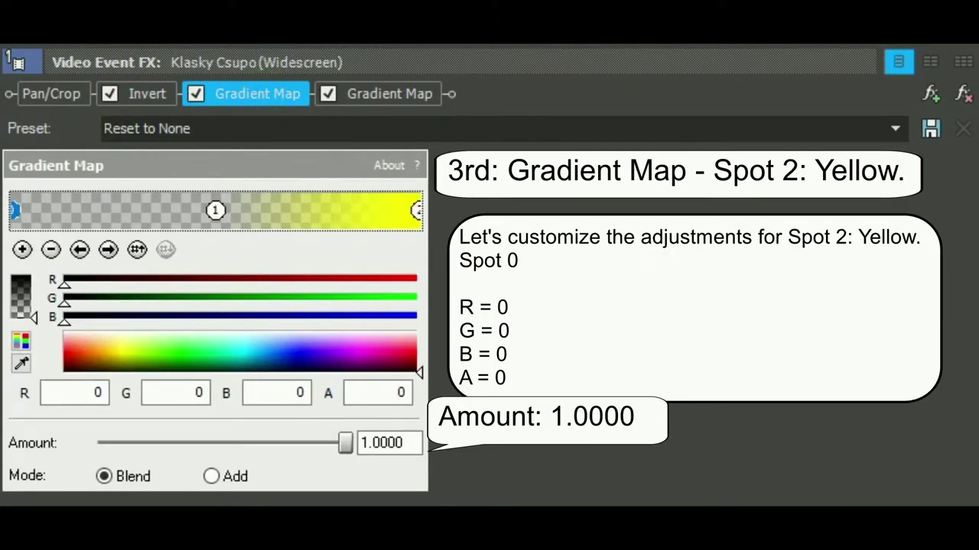
pyautogui.click(216, 210)
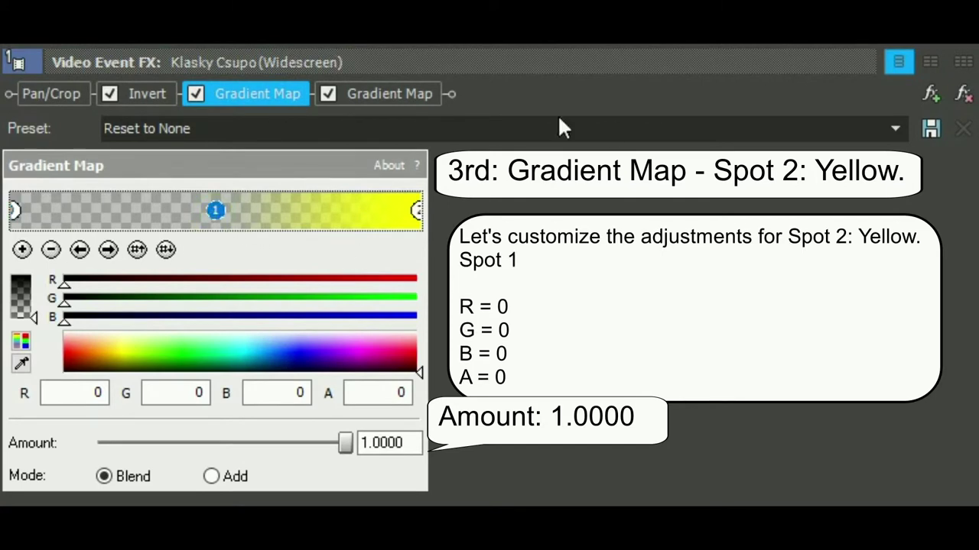
pyautogui.click(416, 210)
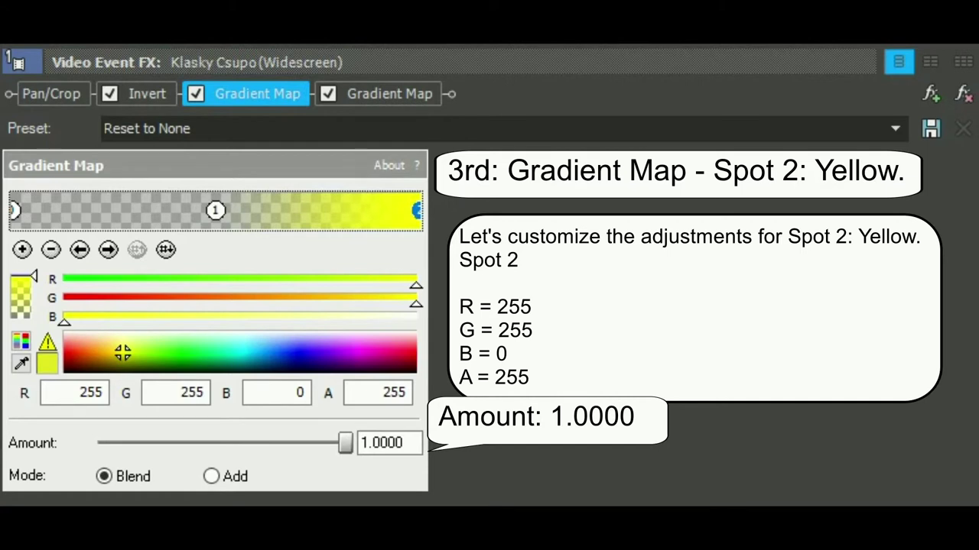
pyautogui.click(394, 90)
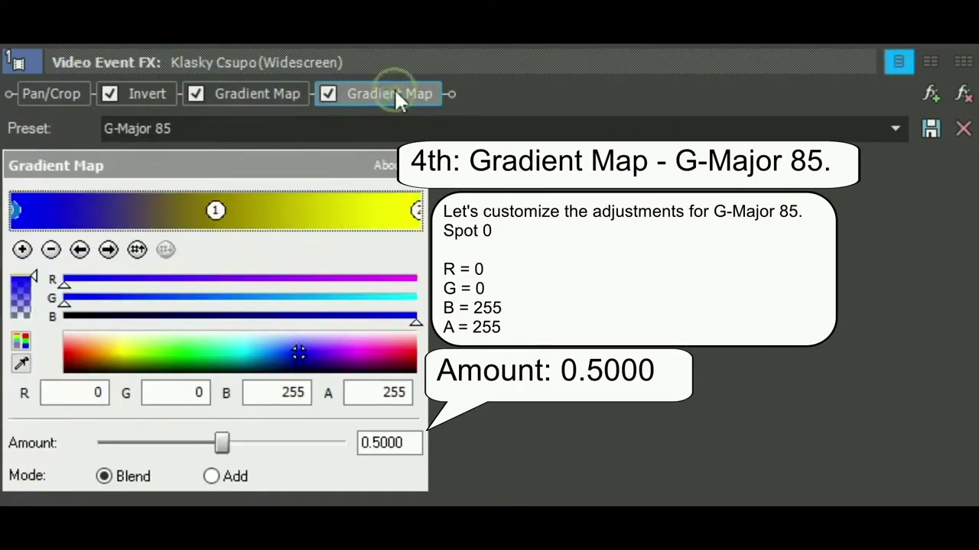
pyautogui.click(215, 211)
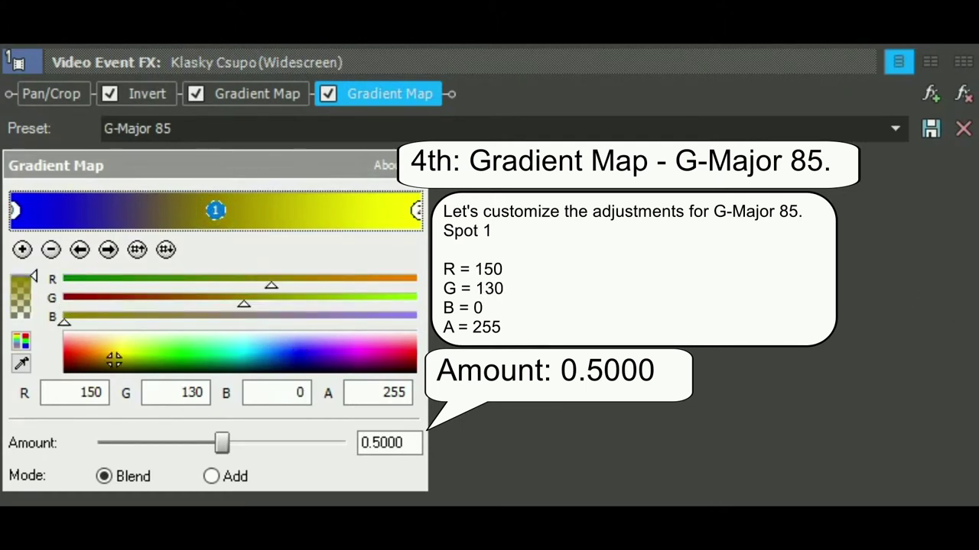
pyautogui.click(417, 210)
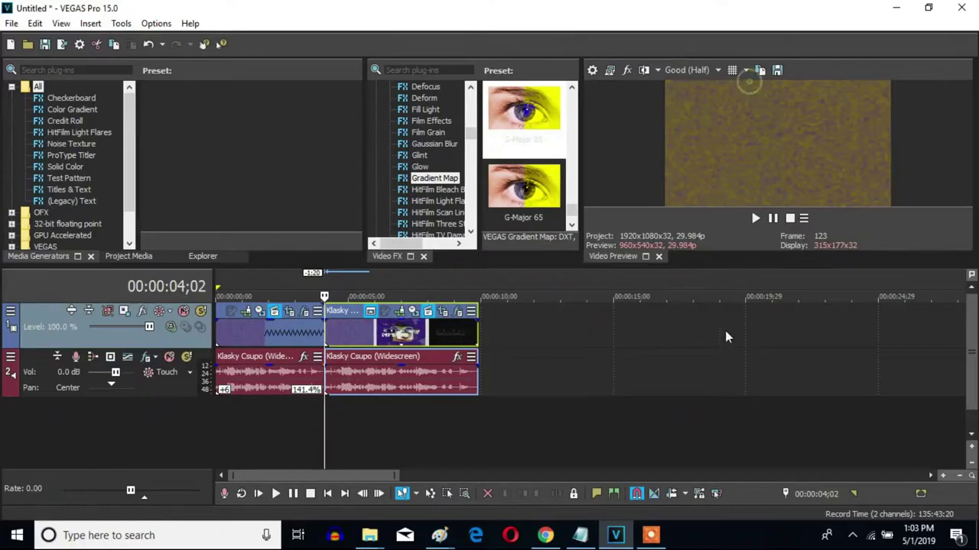
# Set the second video event's playback rate to 1.435 and shorten the clip to the loop notch on its upper edge.
pyautogui.rightClick(417, 330)
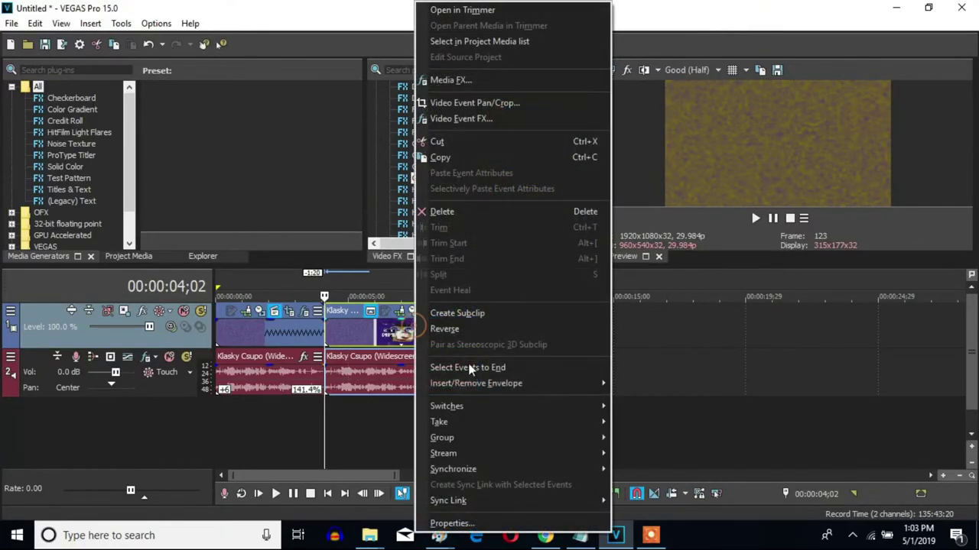
pyautogui.click(455, 524)
pyautogui.moveTo(465, 252); pyautogui.dragTo(454, 264)
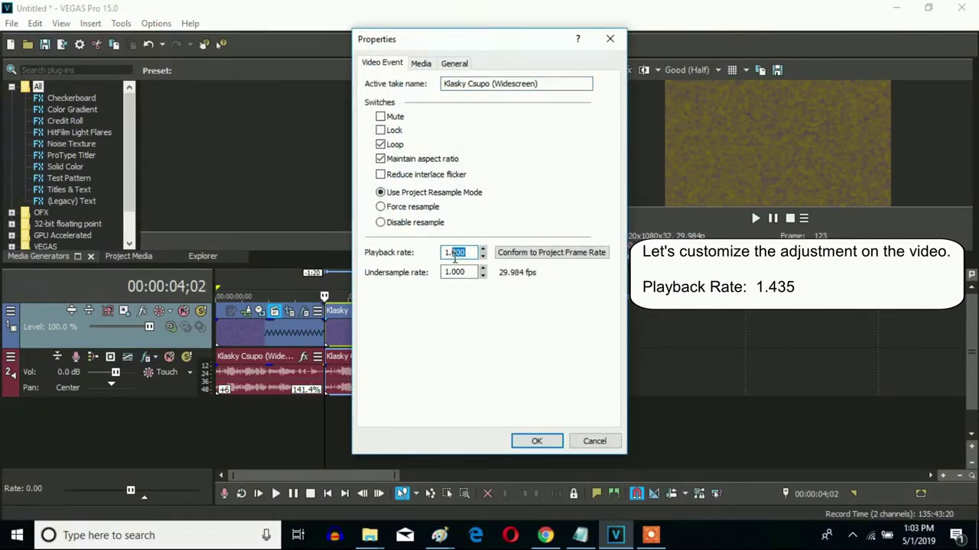
pyautogui.write('435')
pyautogui.click(517, 285)
pyautogui.click(537, 442)
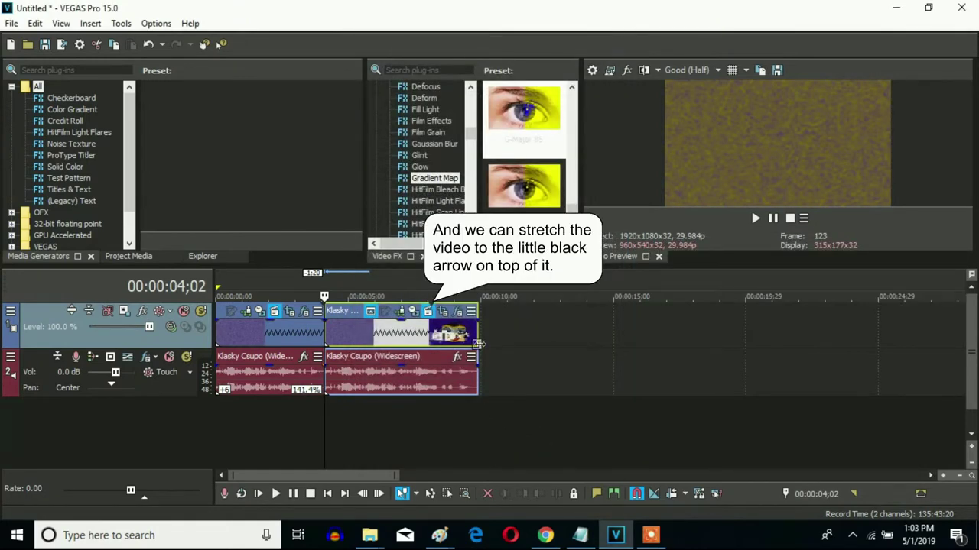
pyautogui.moveTo(478, 340); pyautogui.dragTo(434, 331)
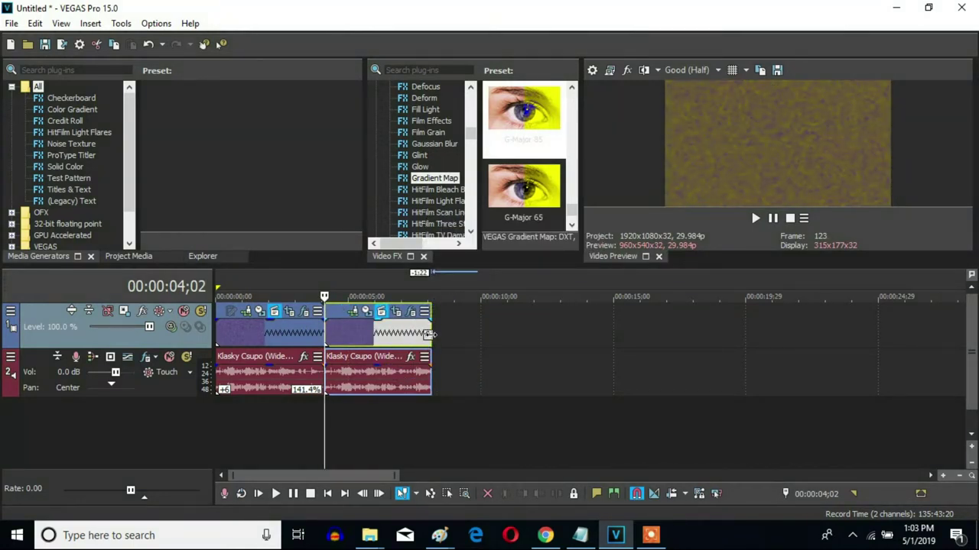
# Set the second audio event's time stretch method to Classic with stretch attributes A17. Drums, unpitched (minimum echo).
pyautogui.rightClick(380, 380)
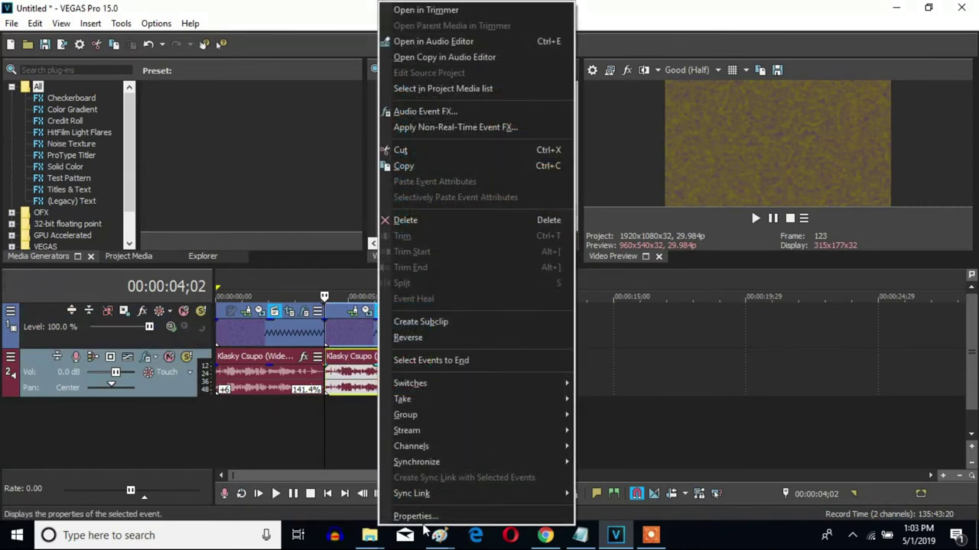
pyautogui.click(412, 517)
pyautogui.click(475, 225)
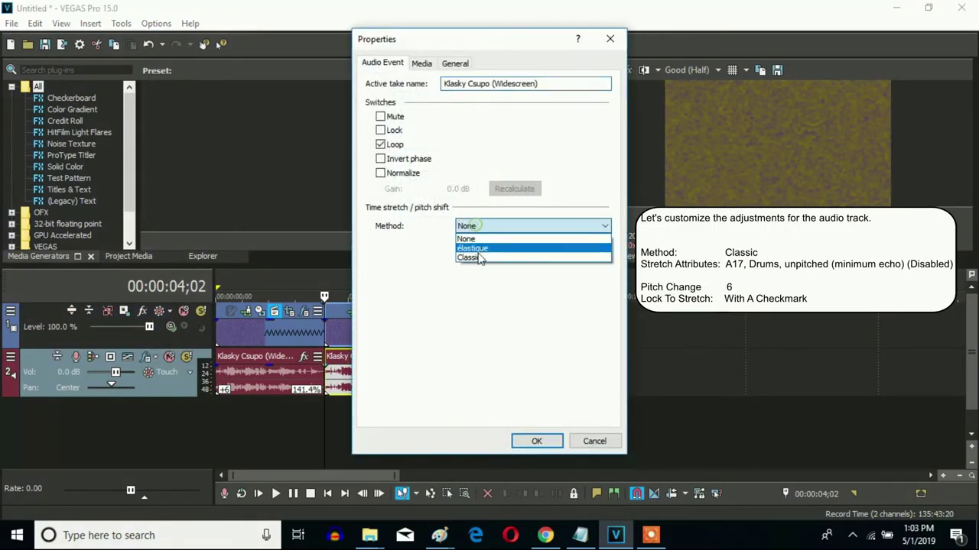
pyautogui.click(475, 243)
pyautogui.click(479, 253)
pyautogui.click(555, 407)
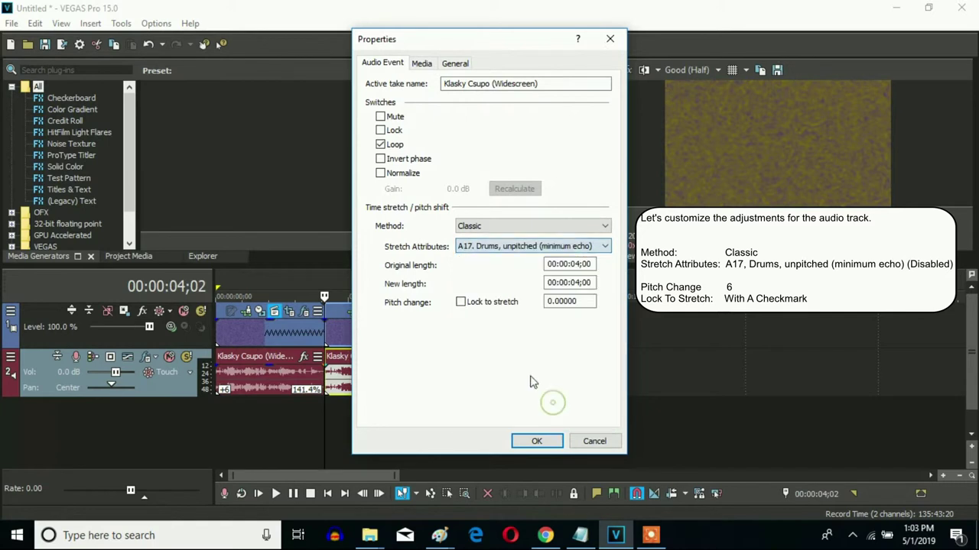
# Enable Lock to stretch with a pitch change of 6 for the second audio event, and extend it to match its video's length.
pyautogui.click(460, 302)
pyautogui.doubleClick(581, 302)
pyautogui.write('6')
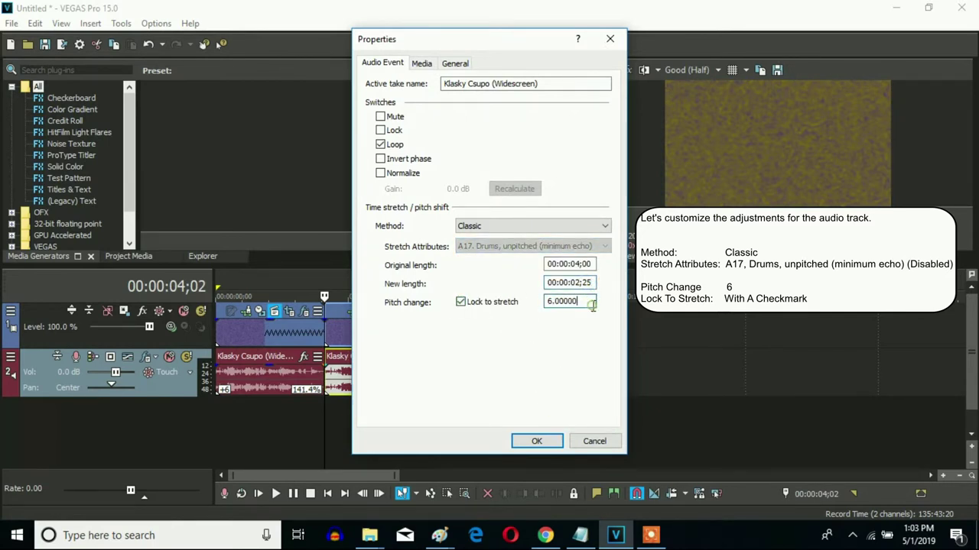
pyautogui.click(537, 443)
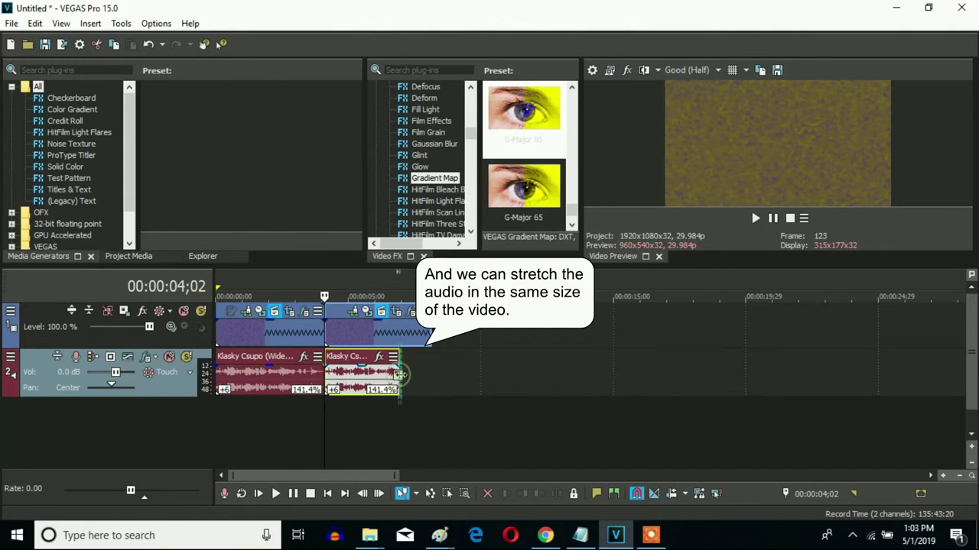
pyautogui.moveTo(397, 375); pyautogui.dragTo(431, 374)
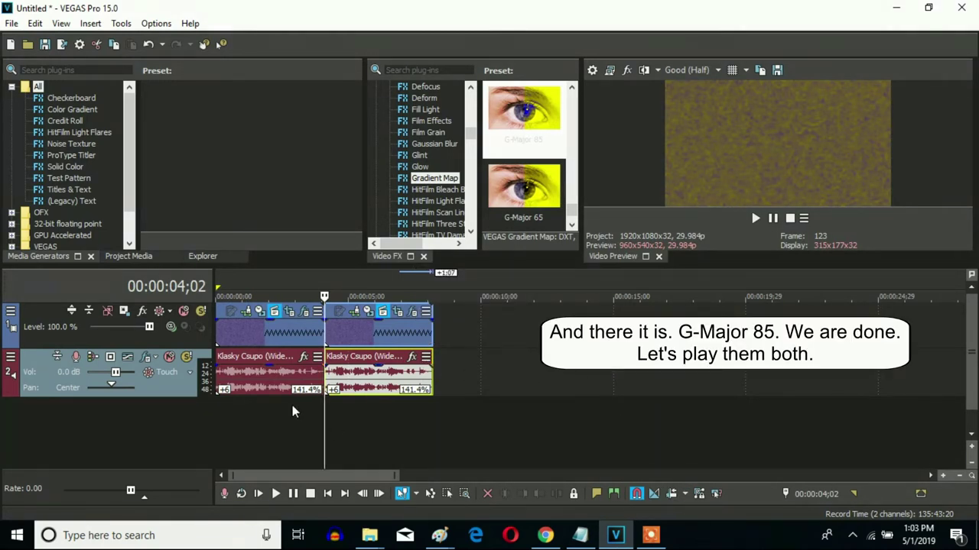
# Return the playback cursor to the start of the first clip for playing both clips.
pyautogui.click(219, 332)
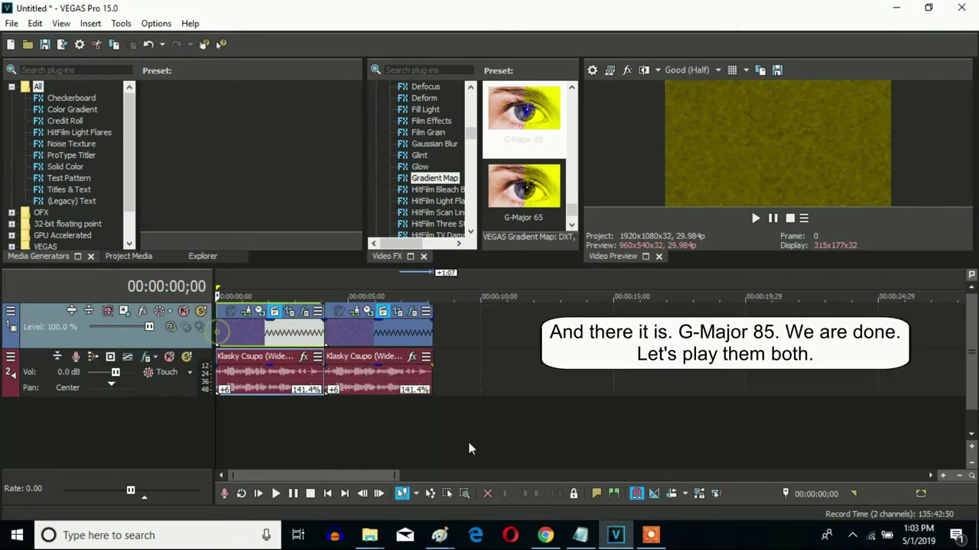